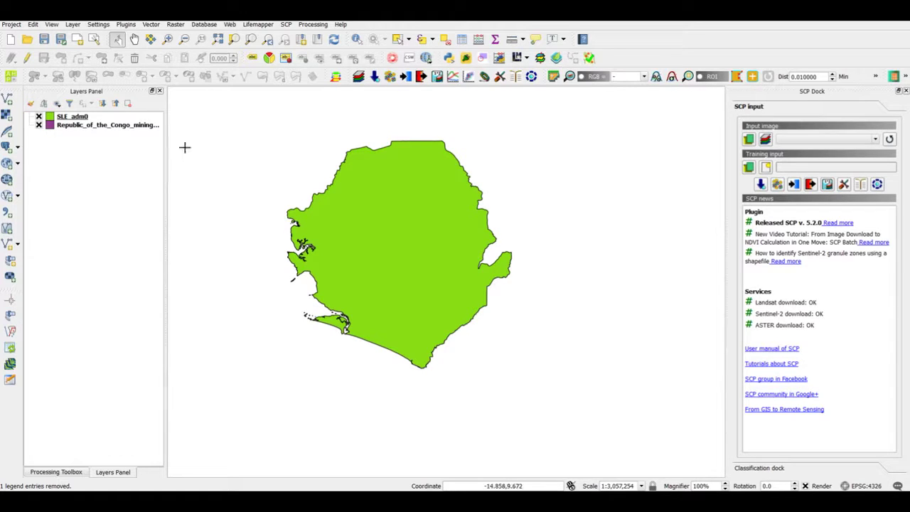
# - Add sle_heal_pt_unmeer_ccc.csv as a delimited-text point layer from its Longitude/Latitude fields, dismissing the CRS warning
pyautogui.click(151, 24)
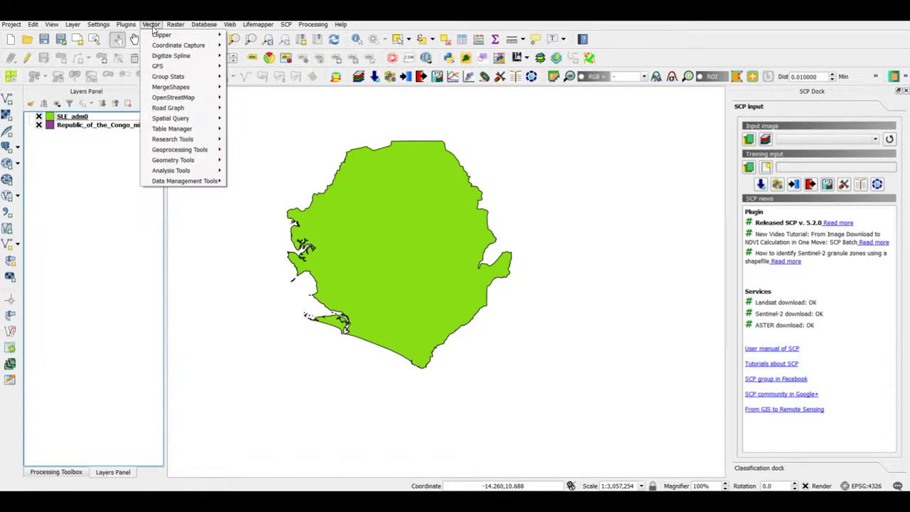
pyautogui.click(73, 24)
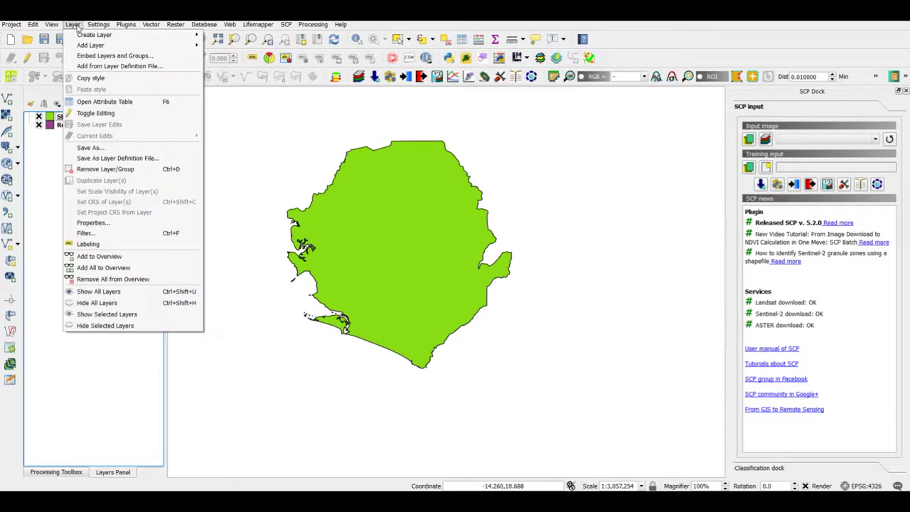
pyautogui.moveTo(95, 46)
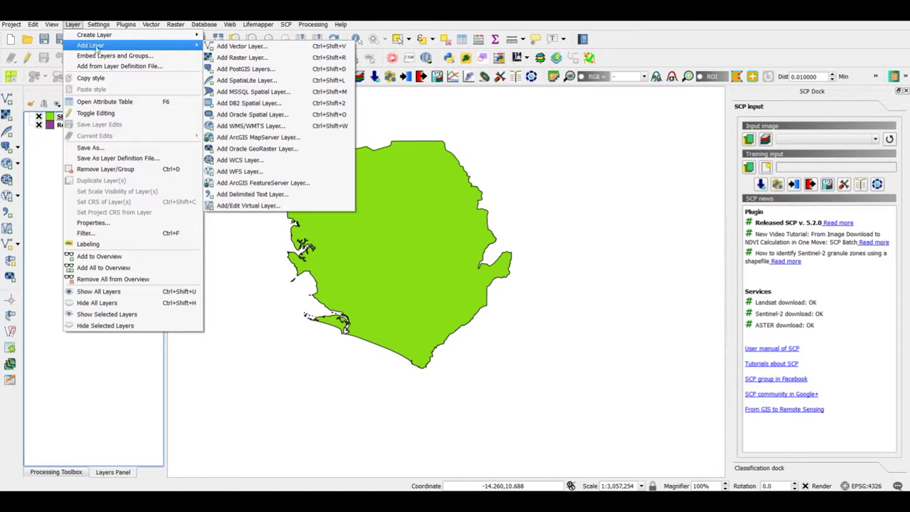
pyautogui.click(285, 194)
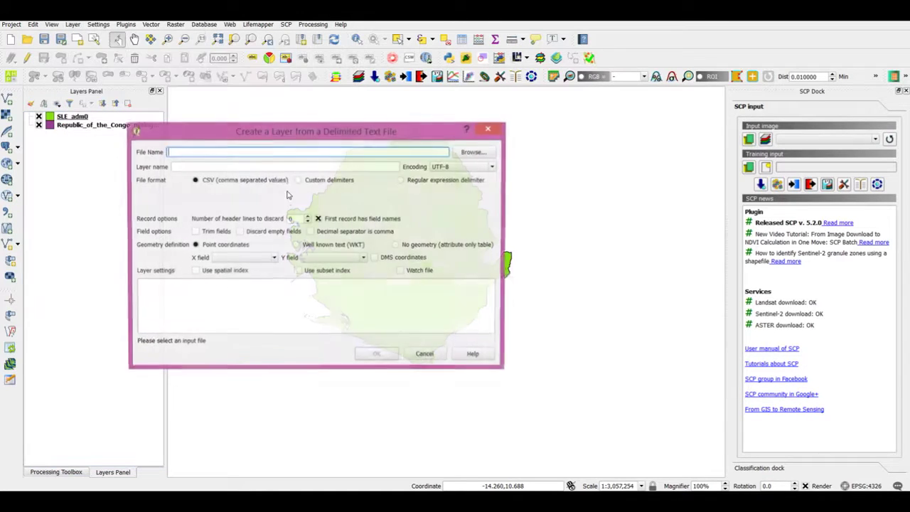
pyautogui.click(473, 152)
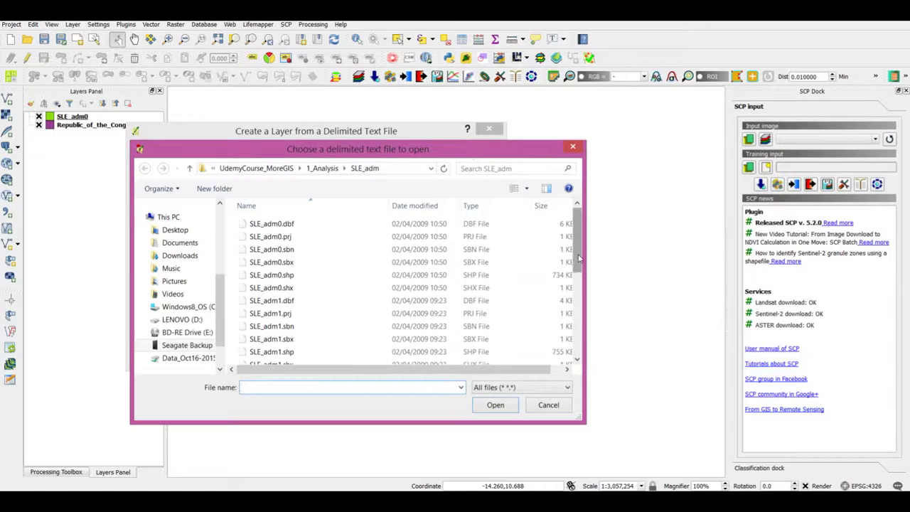
pyautogui.scroll(-5, 455, 270)
pyautogui.click(317, 346)
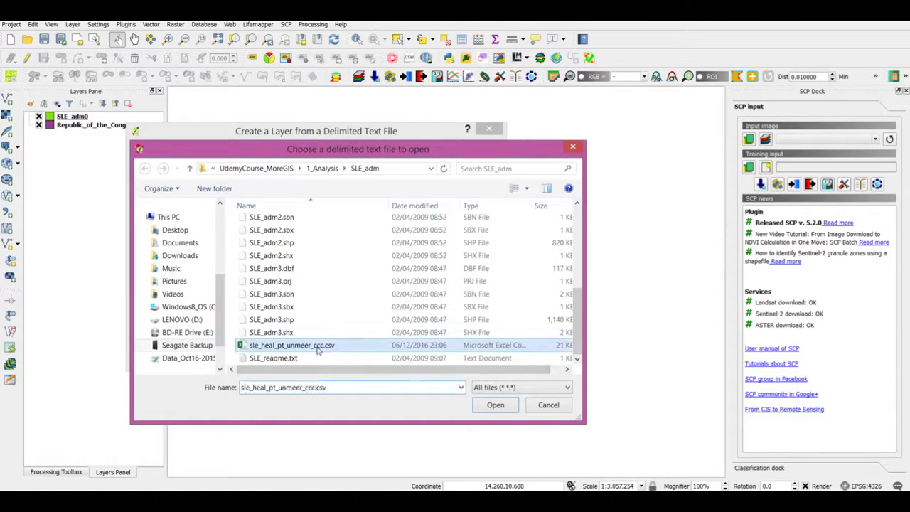
pyautogui.click(496, 405)
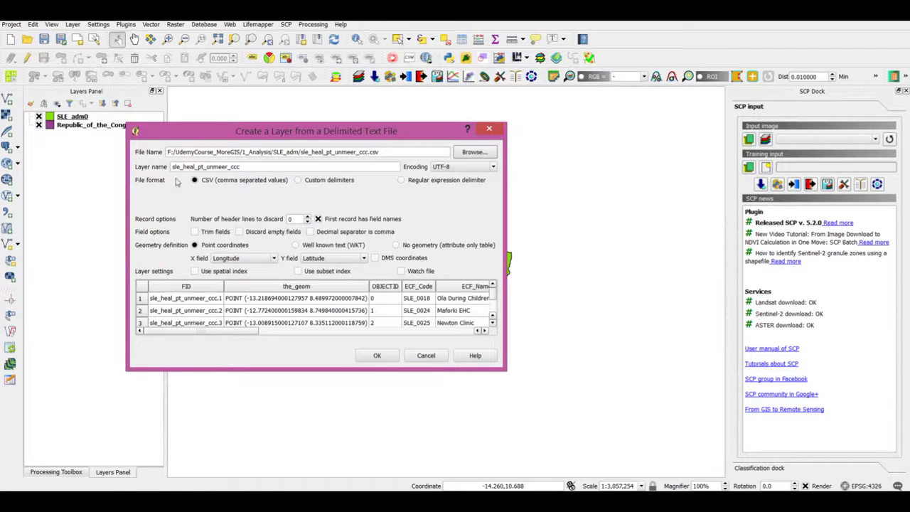
pyautogui.moveTo(252, 331); pyautogui.dragTo(392, 340)
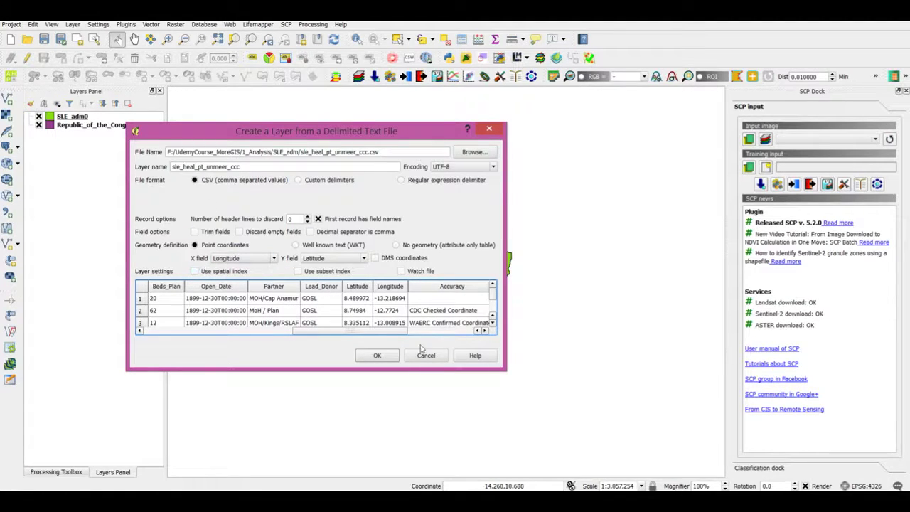
pyautogui.click(377, 356)
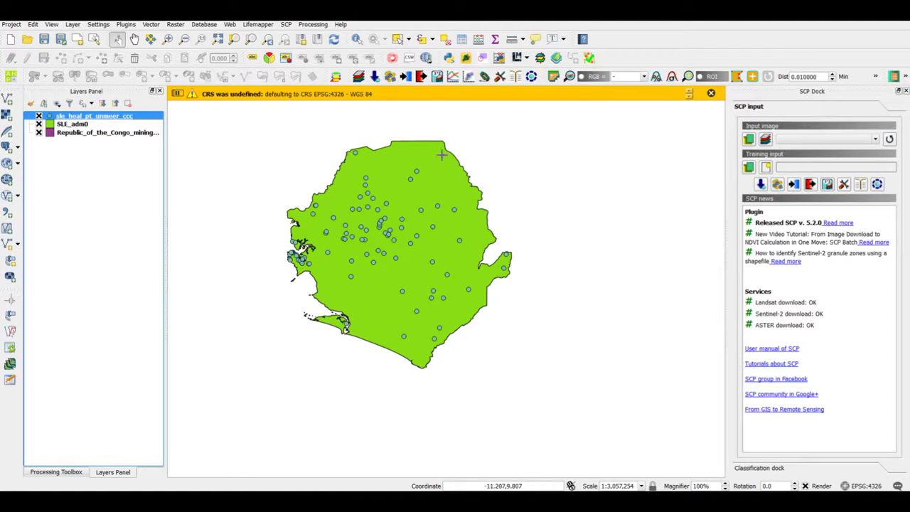
pyautogui.click(710, 92)
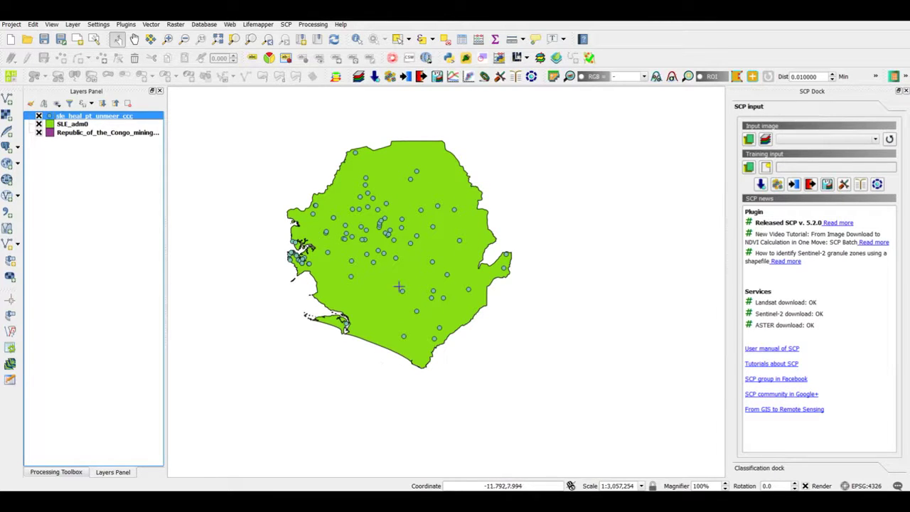
# - Return to the HDX Ebola Community Care Centers dataset page in the web browser
pyautogui.moveTo(253, 498)
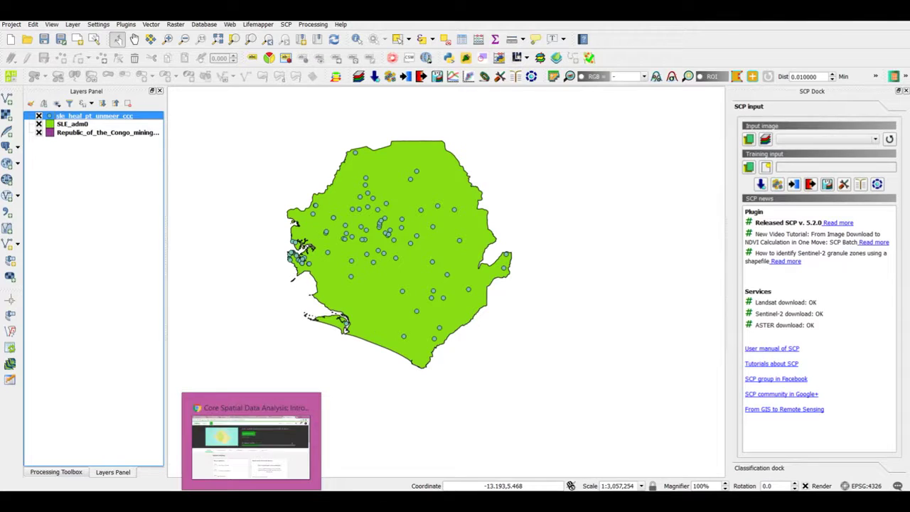
pyautogui.click(252, 444)
pyautogui.click(638, 23)
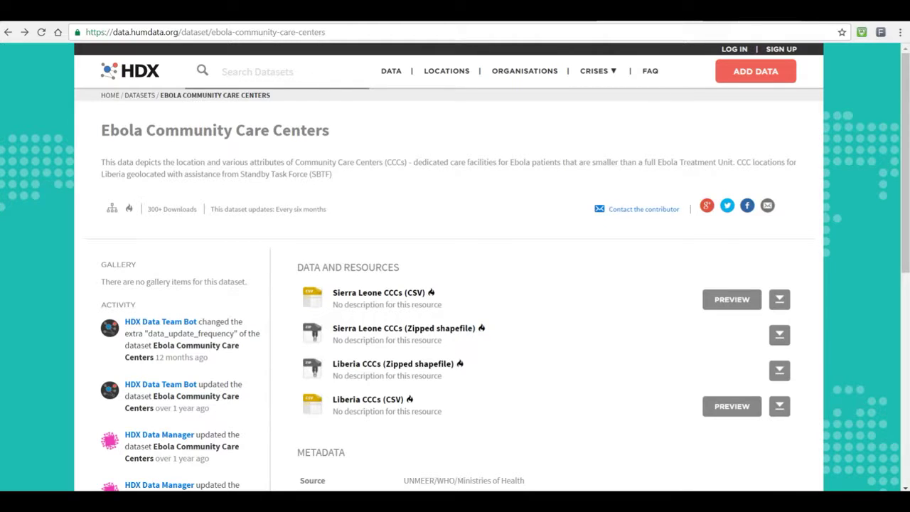
pyautogui.click(704, 23)
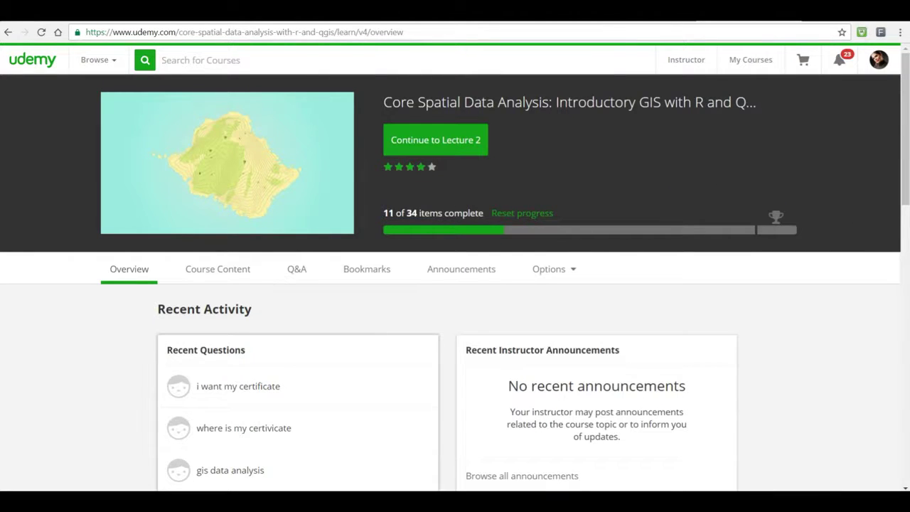
pyautogui.moveTo(355, 501)
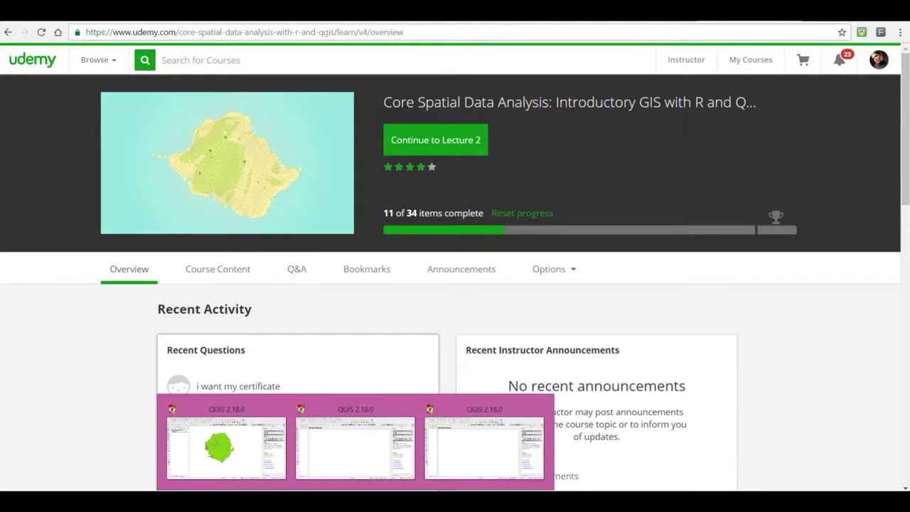
pyautogui.click(254, 461)
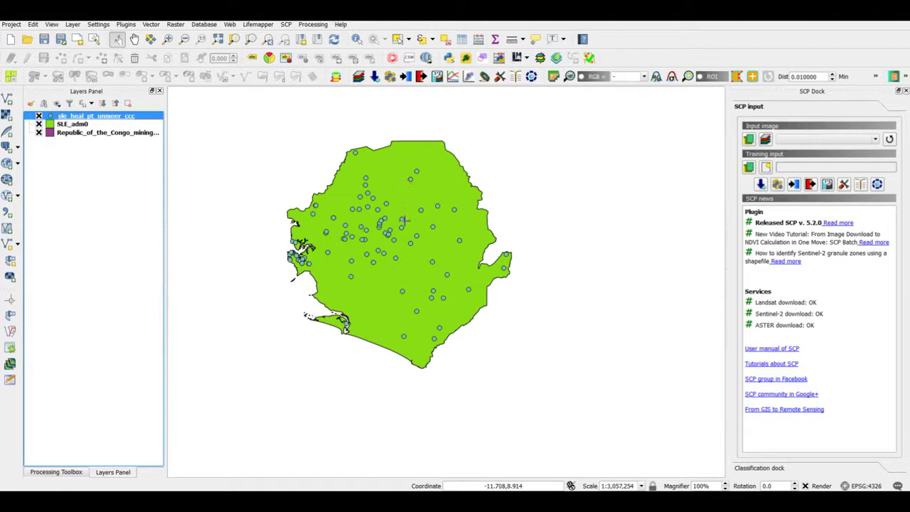
# - Style sle_heal_pt_unmeer_ccc with the Heatmap renderer and OrRd colour ramp, applying the change
pyautogui.rightClick(112, 120)
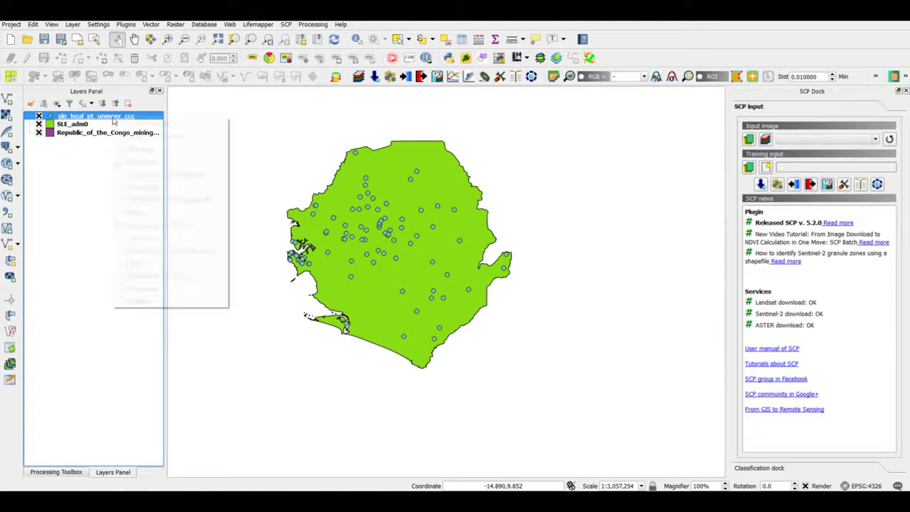
pyautogui.click(136, 292)
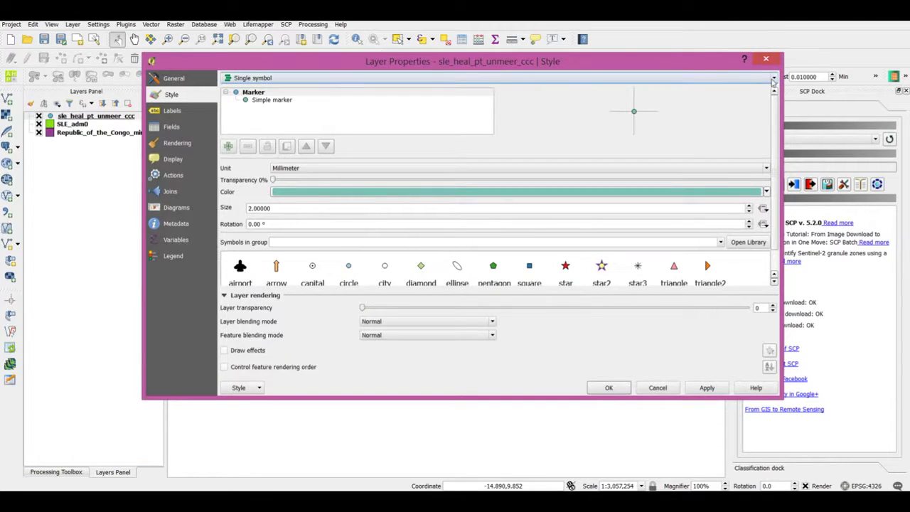
pyautogui.click(775, 82)
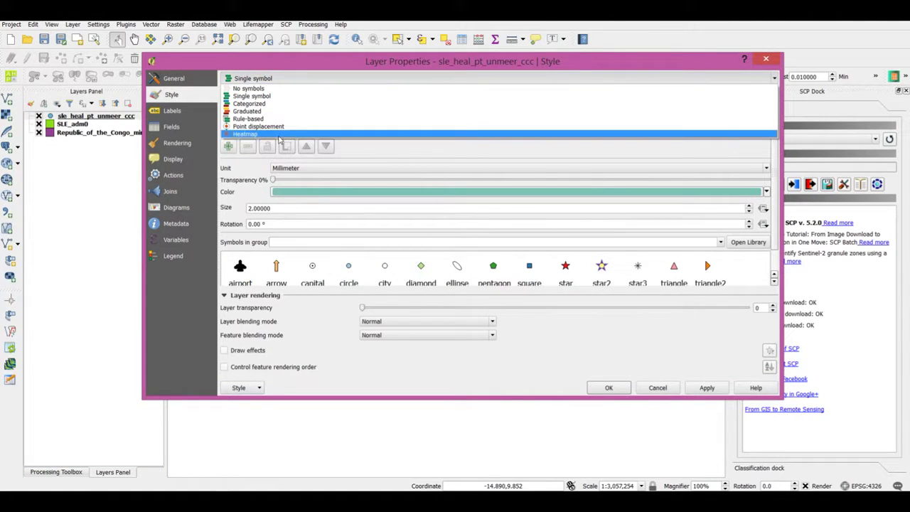
pyautogui.click(276, 134)
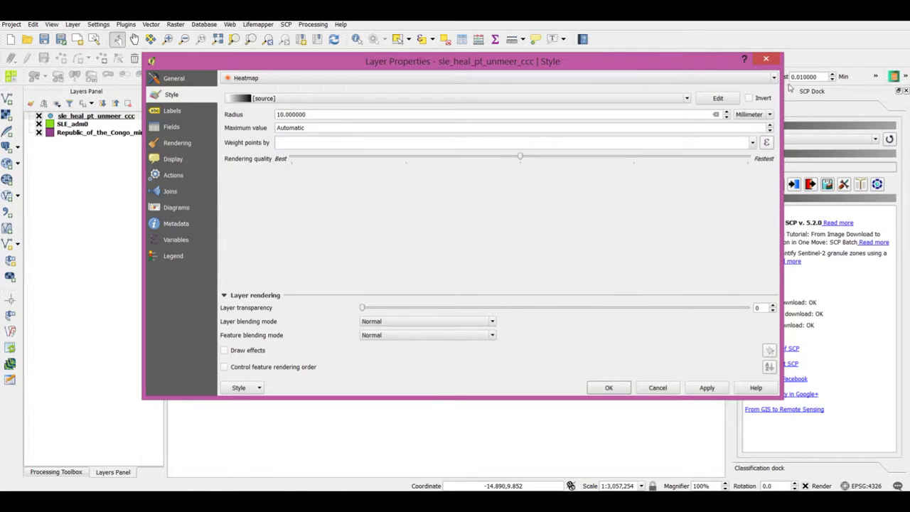
pyautogui.click(686, 100)
pyautogui.click(568, 174)
pyautogui.click(707, 388)
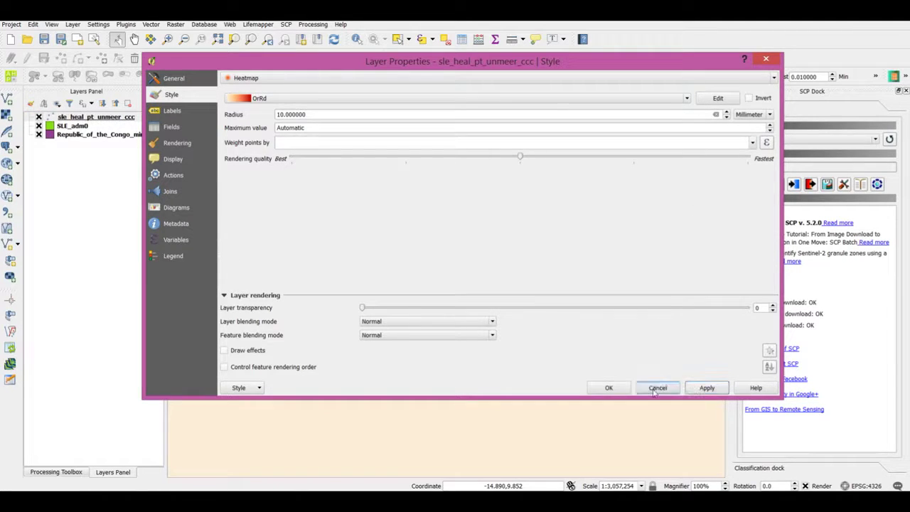
pyautogui.click(609, 388)
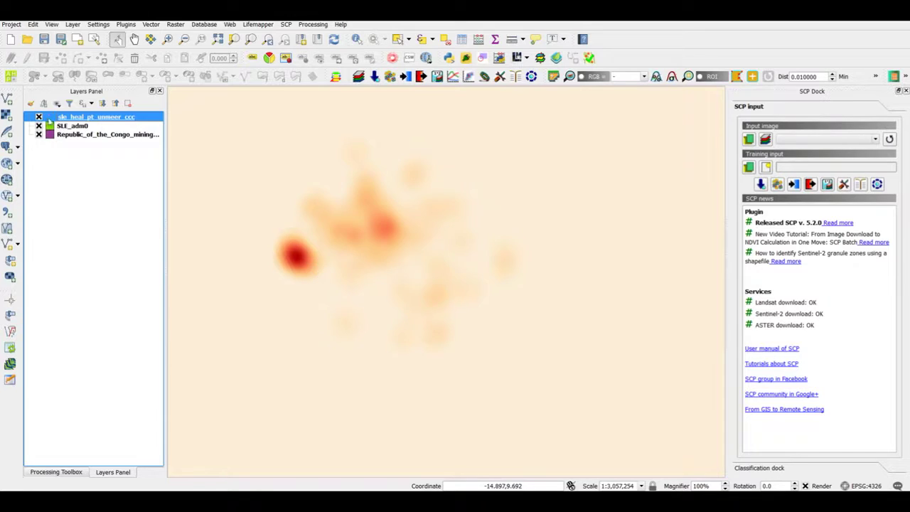
# - Hide the heatmap-styled layer and launch Raster > Heatmap for sle_heal_pt_unmeer_ccc with radius 10000
pyautogui.click(39, 117)
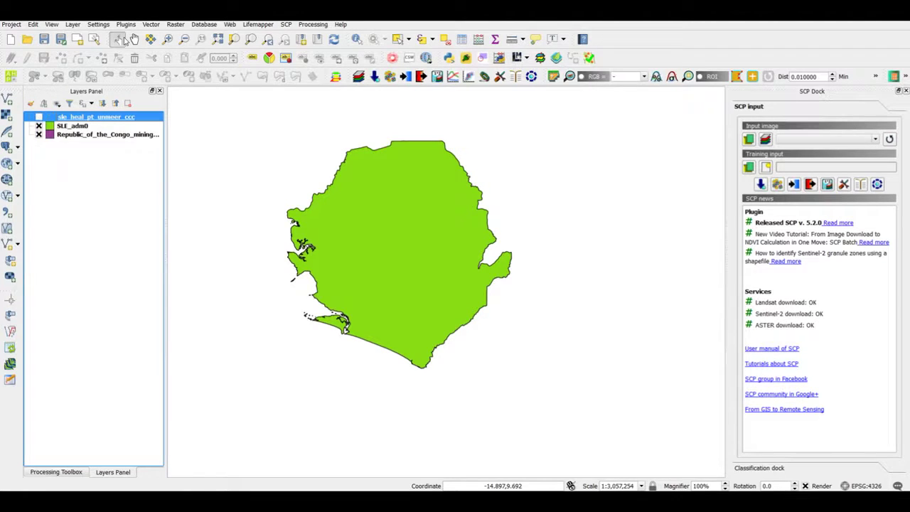
pyautogui.click(175, 25)
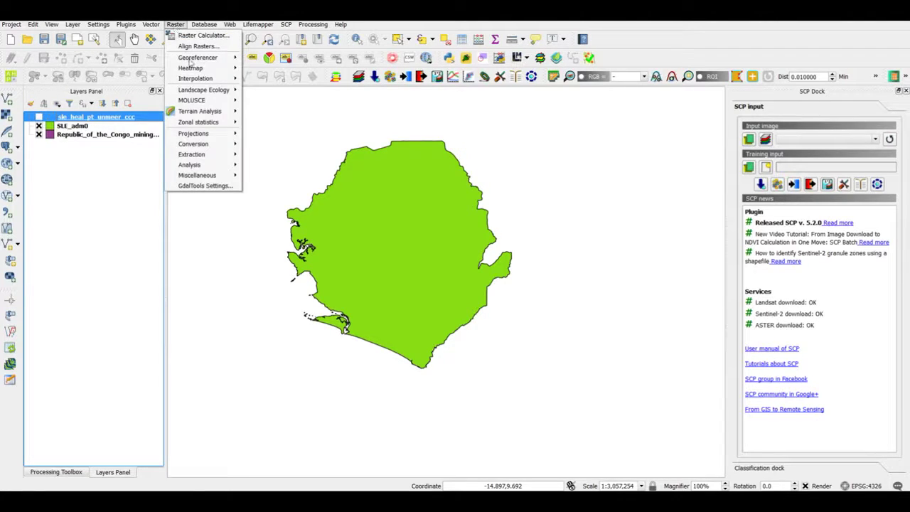
pyautogui.moveTo(199, 69)
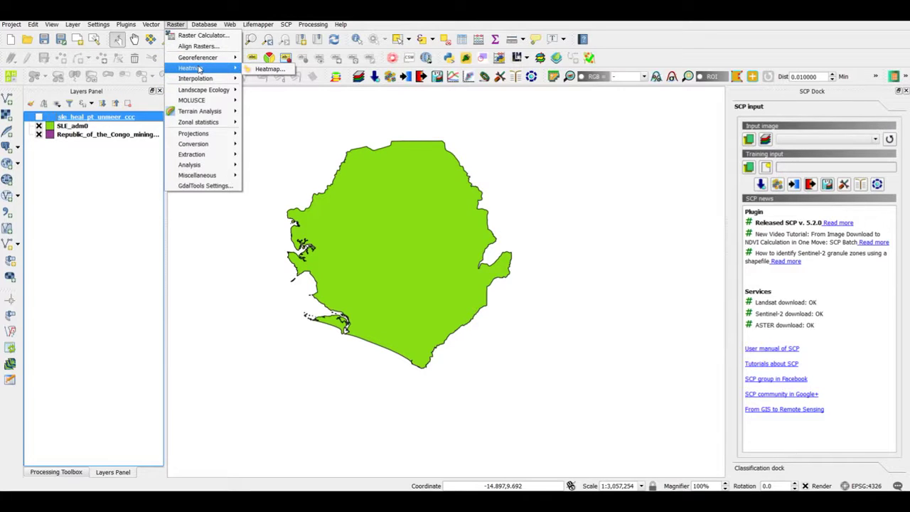
pyautogui.moveTo(126, 24)
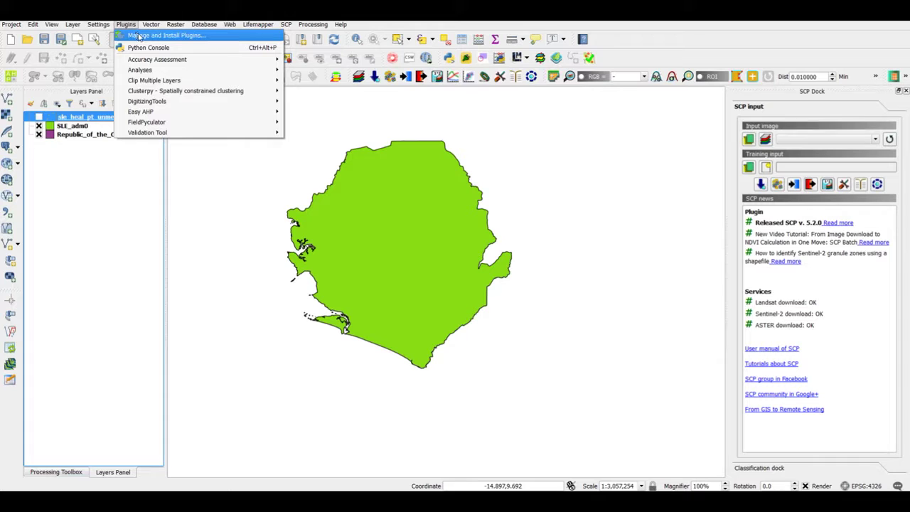
pyautogui.moveTo(183, 28)
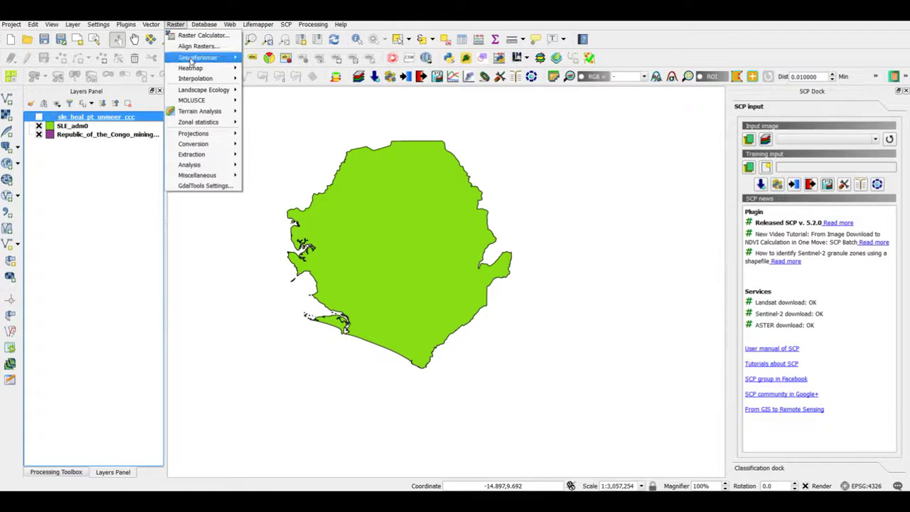
pyautogui.click(264, 69)
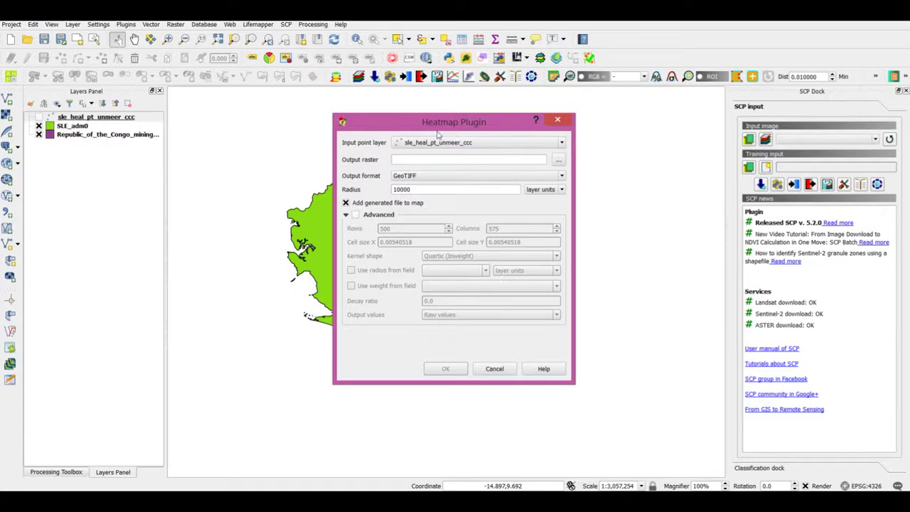
# - Save the heatmap output as hot1, generate the raster, then switch the hot1 layer off
pyautogui.click(560, 162)
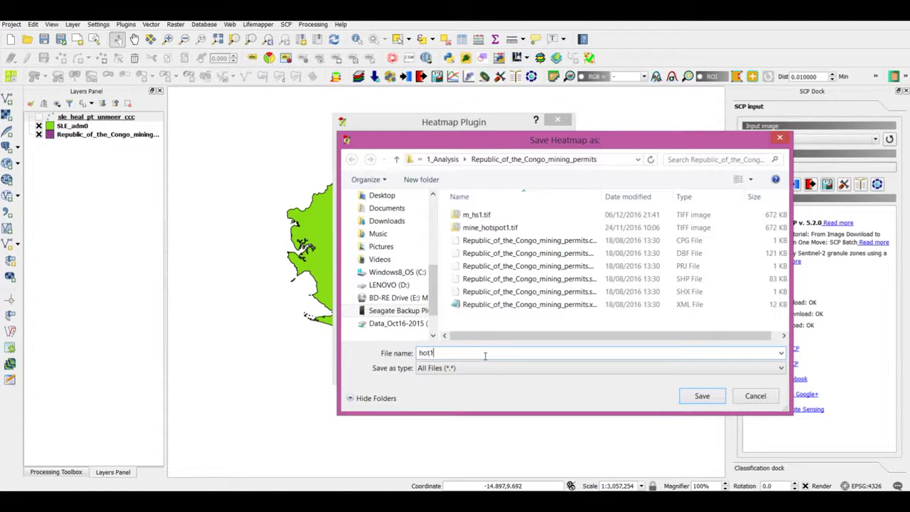
pyautogui.click(701, 397)
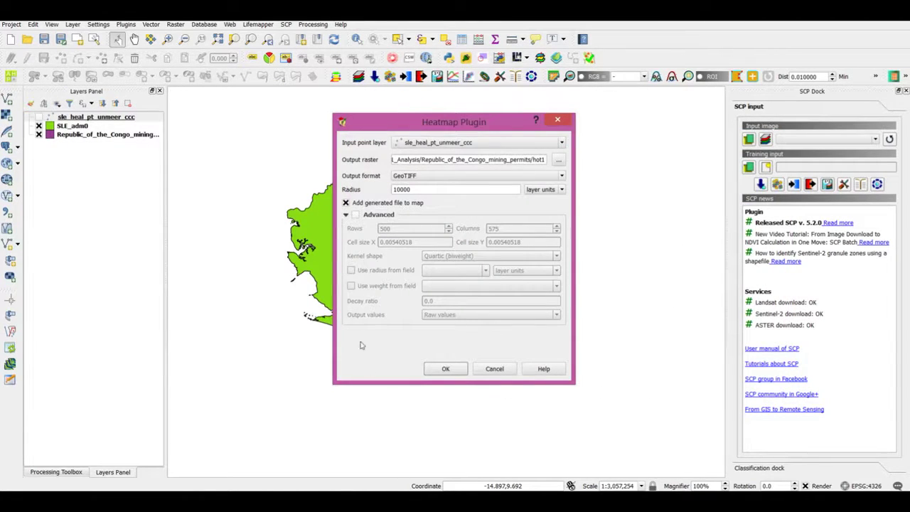
pyautogui.click(446, 374)
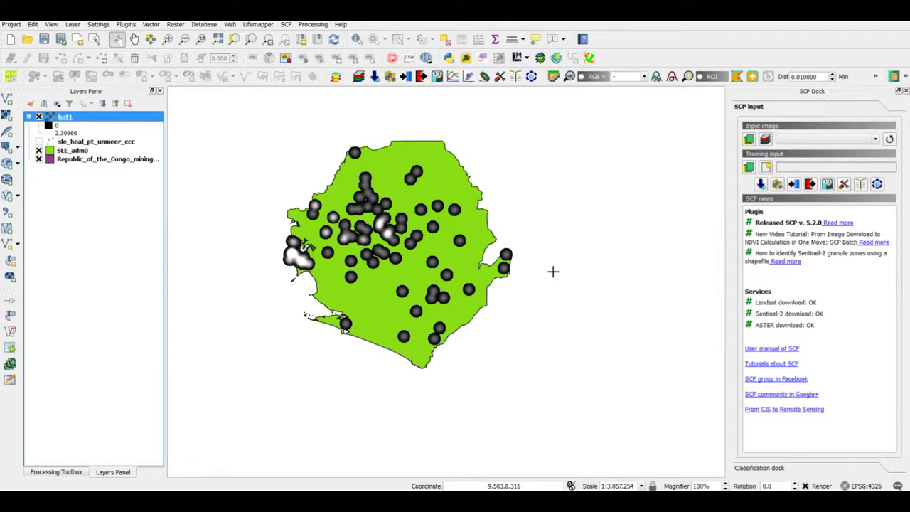
pyautogui.click(39, 118)
# - Hide SLE_adm0 and zoom the map to the Republic_of_the_Congo_mining permit polygons
pyautogui.click(40, 150)
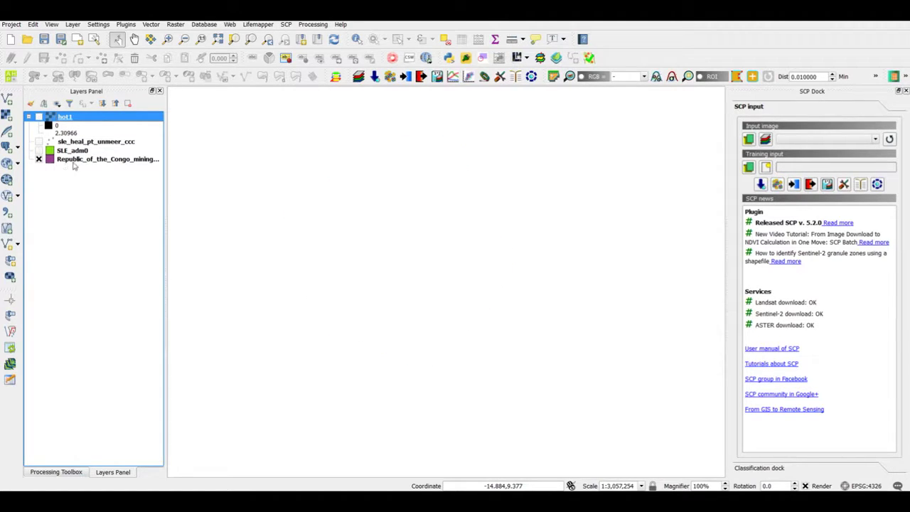
pyautogui.rightClick(82, 162)
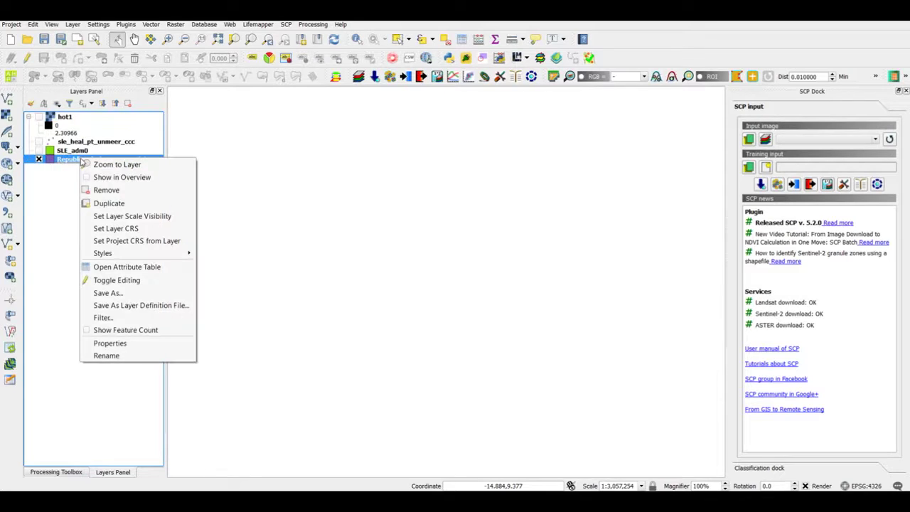
pyautogui.click(107, 165)
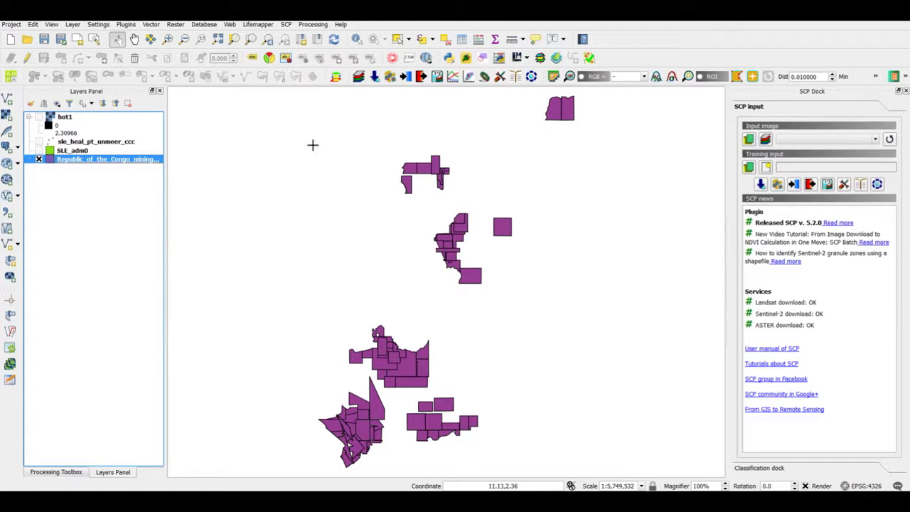
pyautogui.click(152, 25)
# - Run Polygon centroids on the Congo mining-permit layer to create a Centroids point layer
pyautogui.moveTo(196, 173)
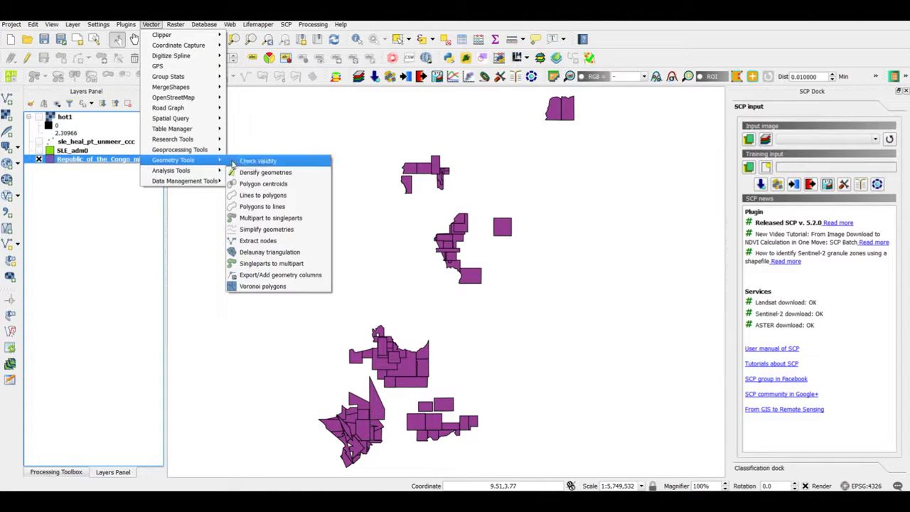
pyautogui.click(267, 185)
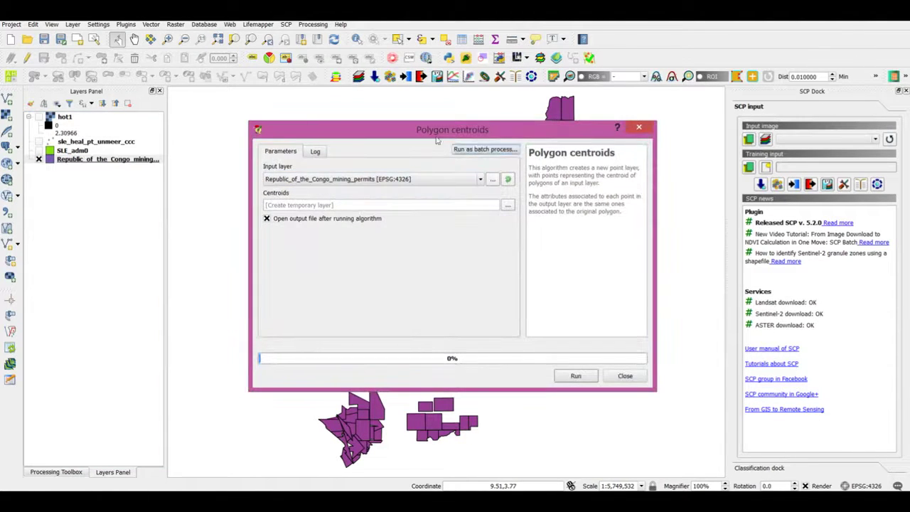
pyautogui.click(573, 377)
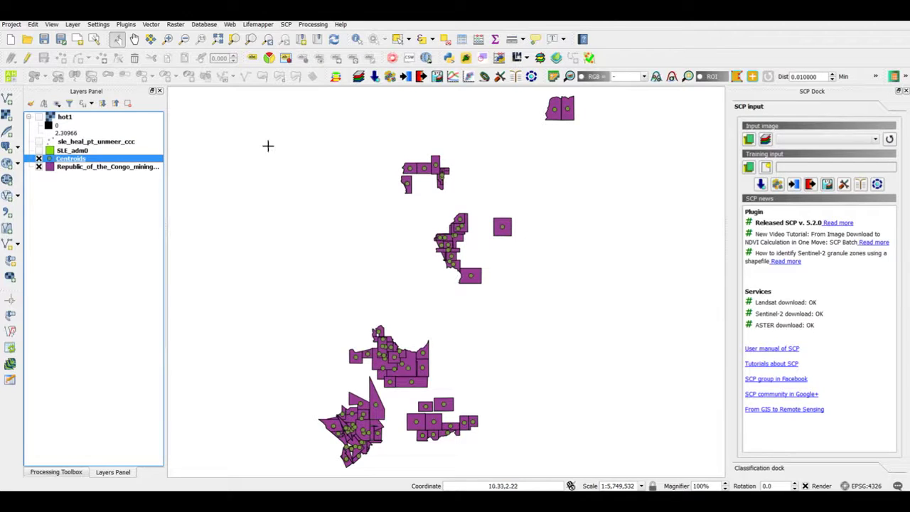
# - Style the Centroids layer with the Heatmap renderer and Oranges colour ramp, applying the change
pyautogui.rightClick(80, 160)
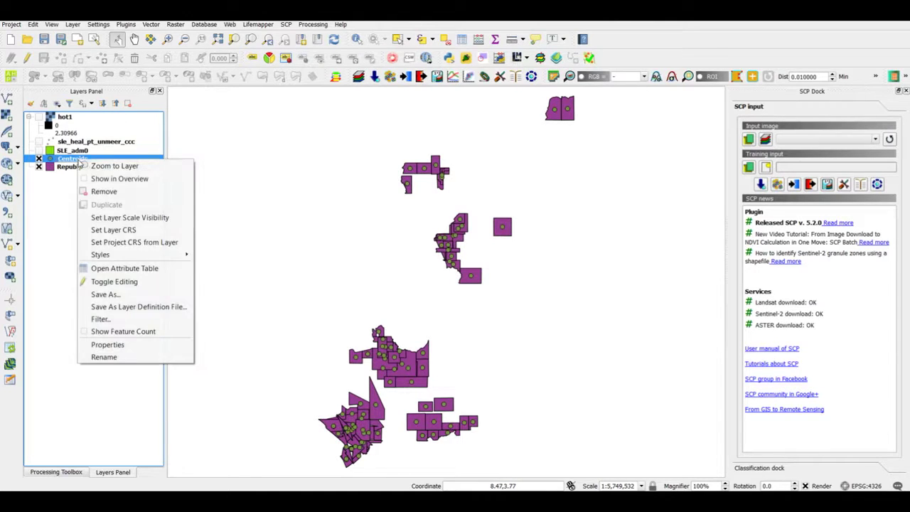
pyautogui.click(139, 344)
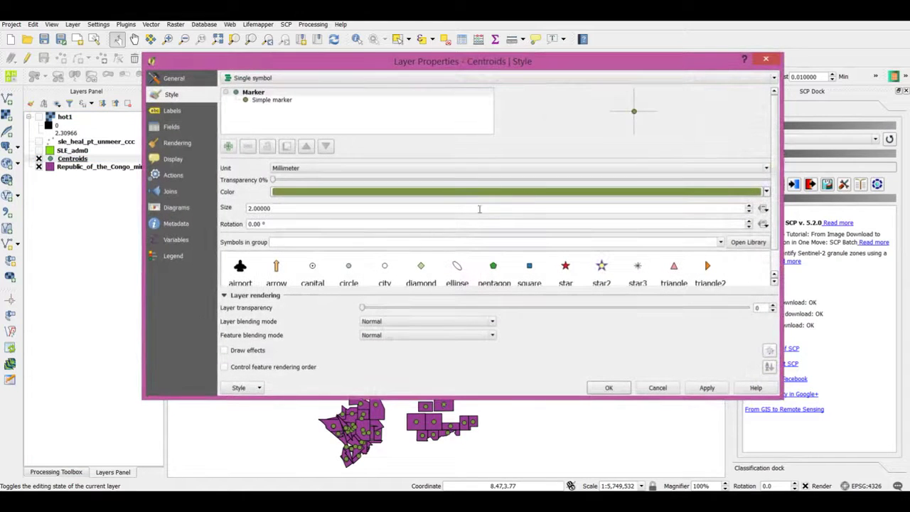
pyautogui.click(769, 80)
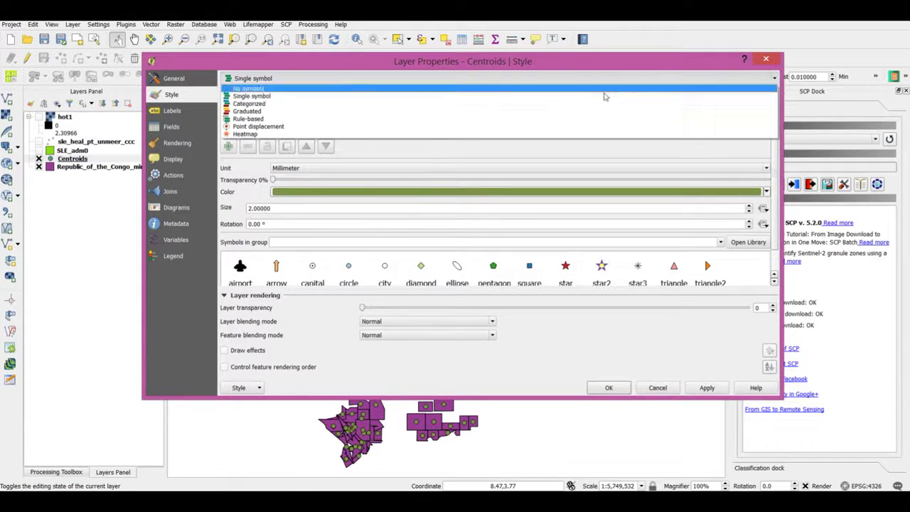
pyautogui.click(500, 135)
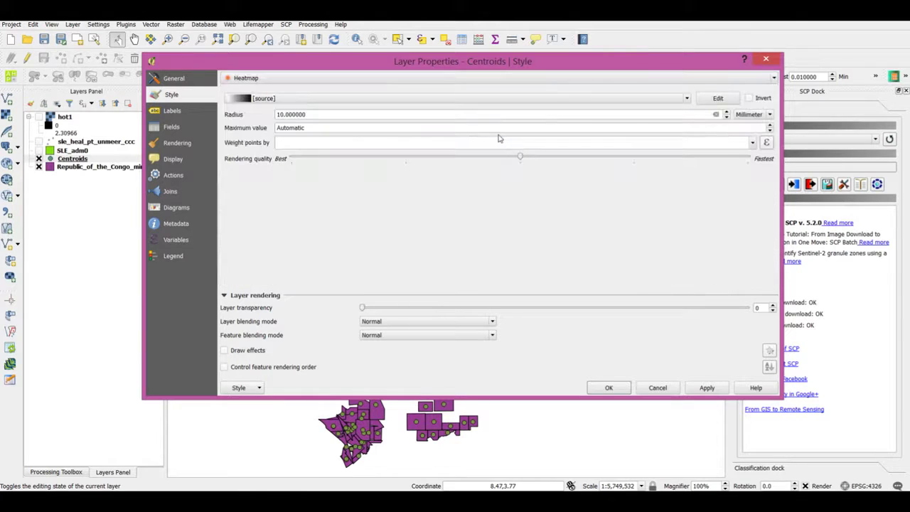
pyautogui.click(686, 100)
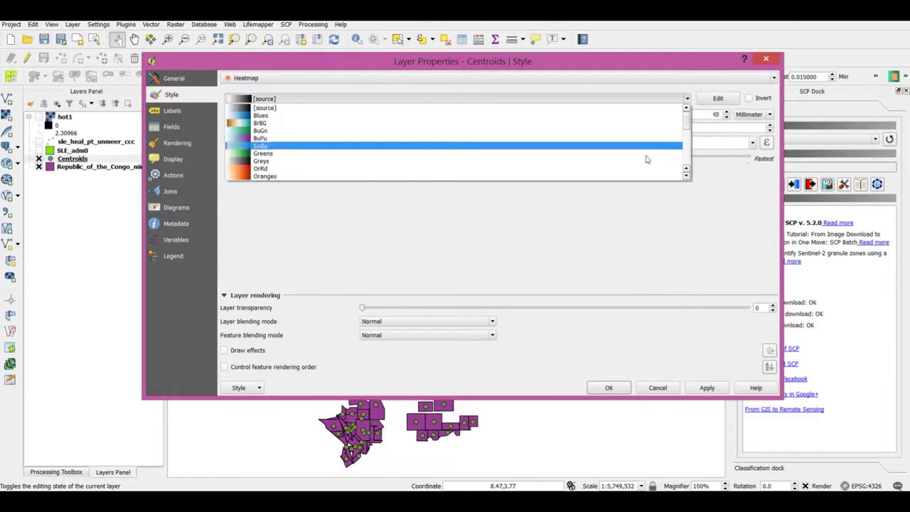
pyautogui.click(636, 176)
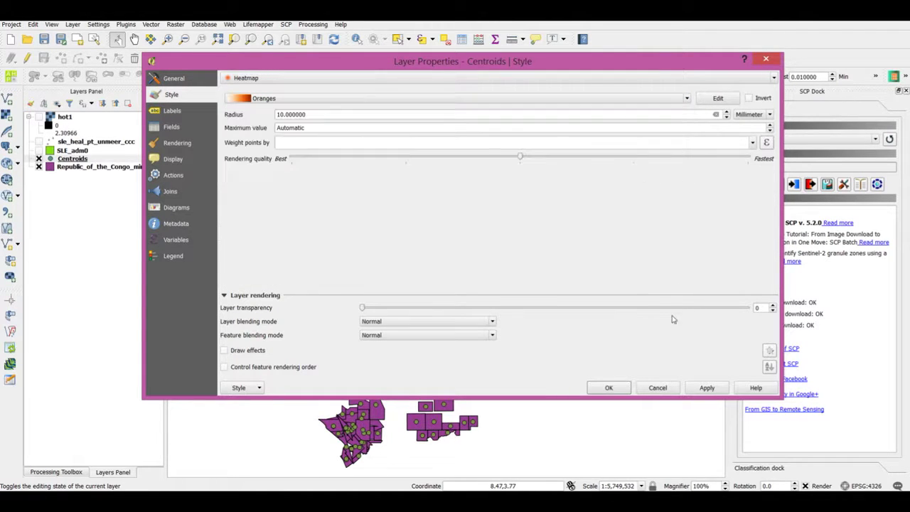
pyautogui.click(706, 389)
pyautogui.click(622, 390)
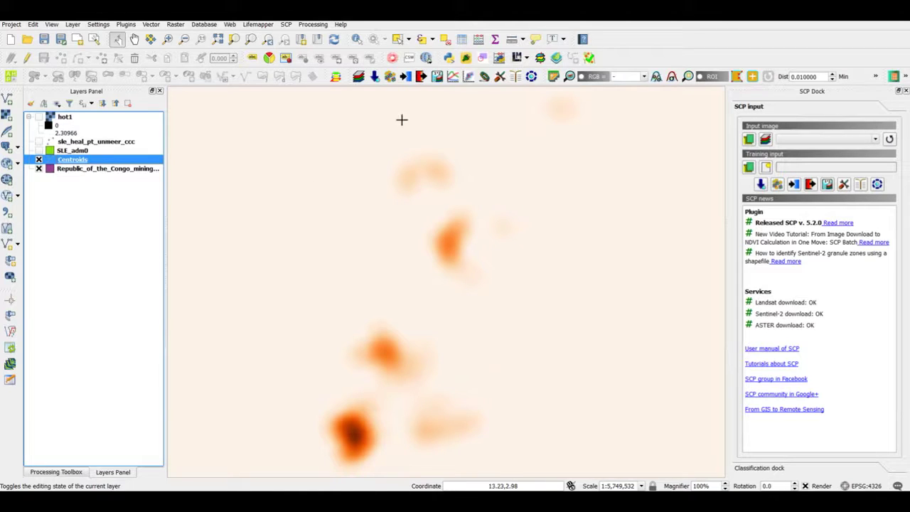
pyautogui.click(176, 24)
pyautogui.moveTo(199, 71)
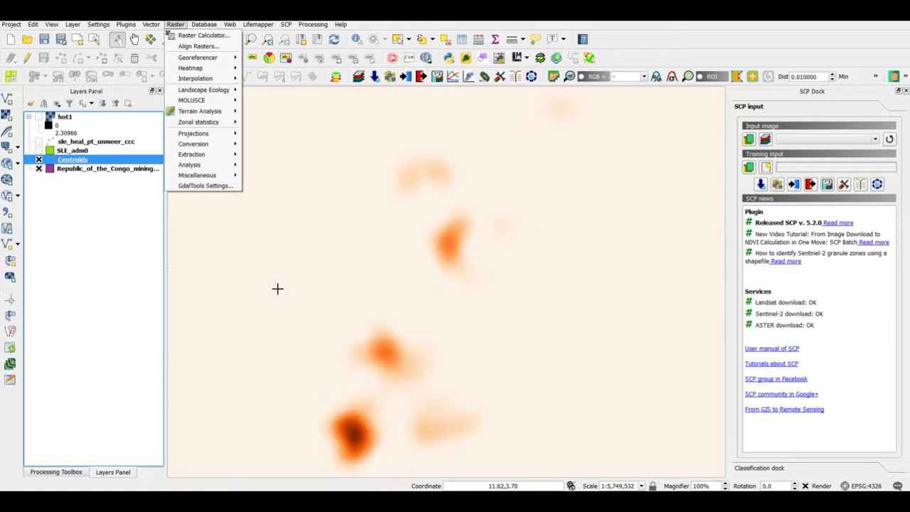
pyautogui.click(278, 288)
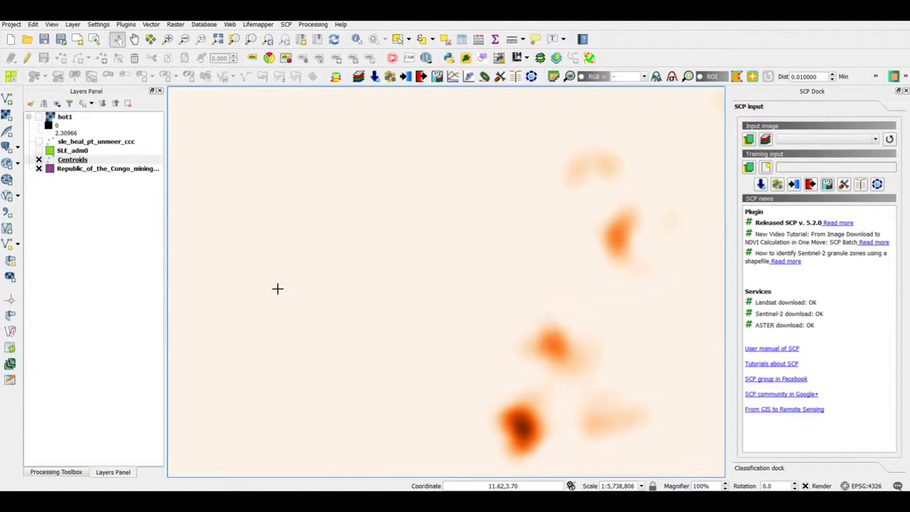